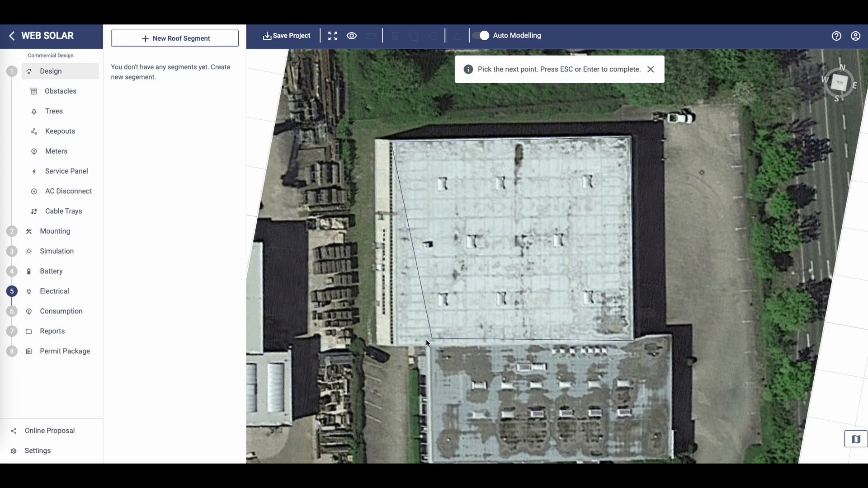
Finish outlining the upper building roof as the first roof segment
left_click(396, 343)
key("Return")
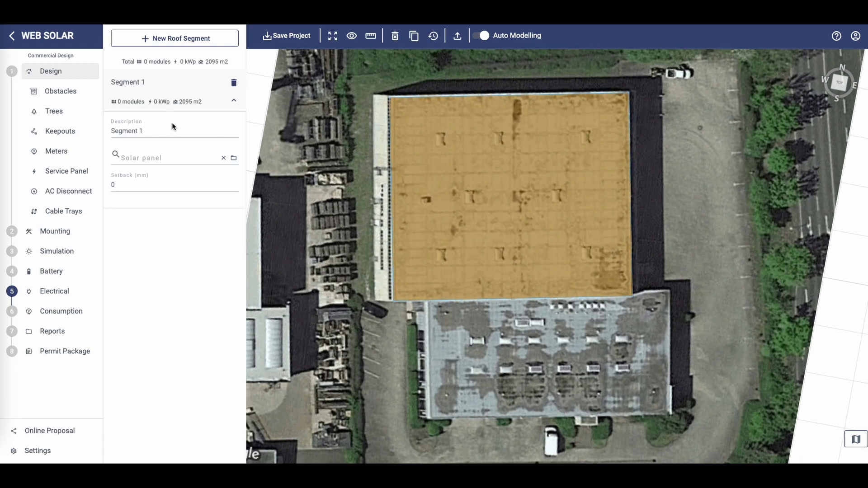
Create a second roof segment covering the lower building's roof
left_click(183, 40)
left_click(426, 302)
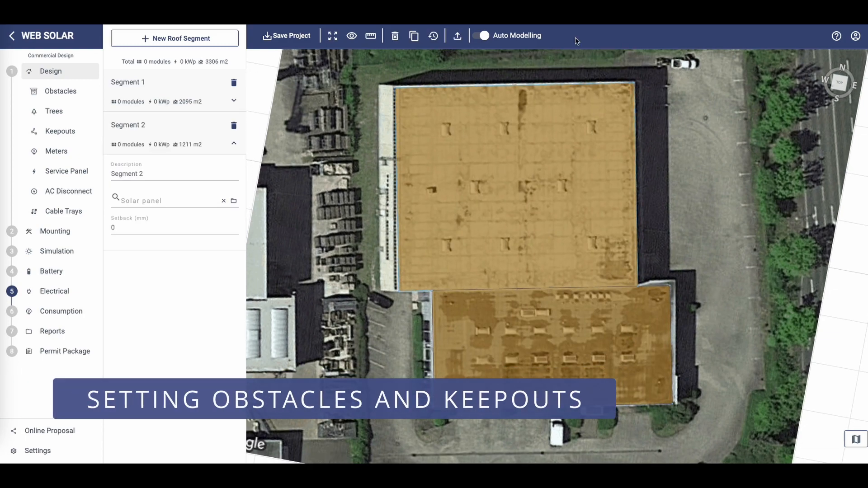
left_click(481, 36)
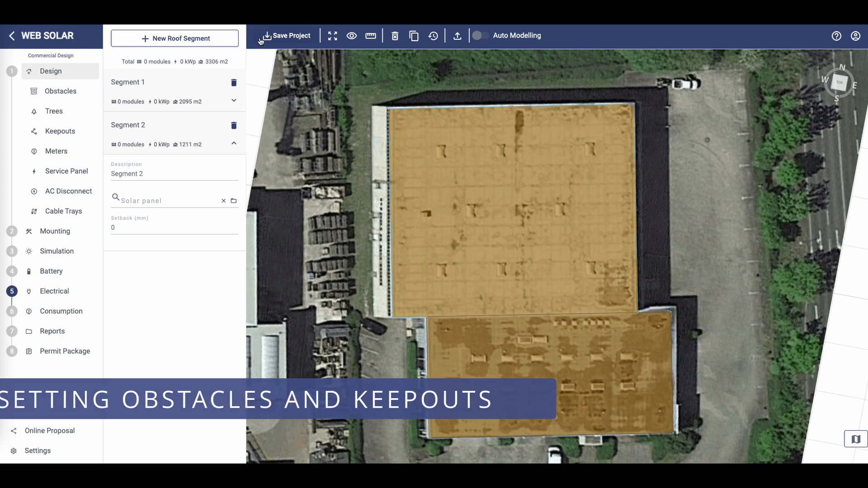
Draw a rectangular obstacle around a rooftop unit near the upper roof's top-left corner
left_click(60, 91)
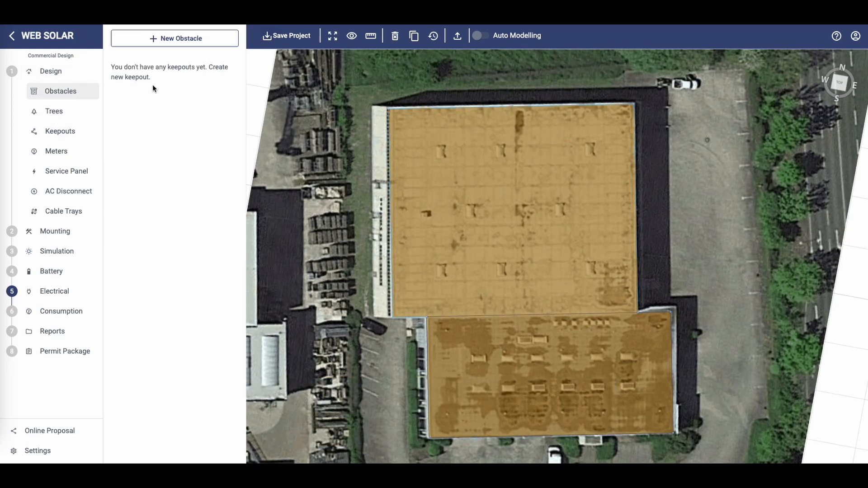
left_click(210, 40)
scroll(482, 190, "up", 5)
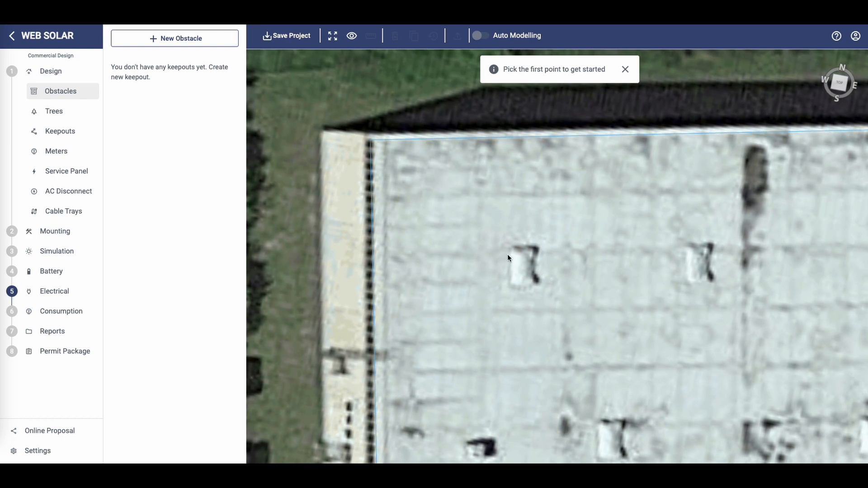
left_click(508, 246)
left_click(510, 286)
left_click(537, 286)
left_click(537, 248)
key("Return")
Set the obstacle's setback to 300 mm
left_click_drag(123, 172, 103, 174)
type("300")
left_click(597, 349)
scroll(601, 344, "down", 5)
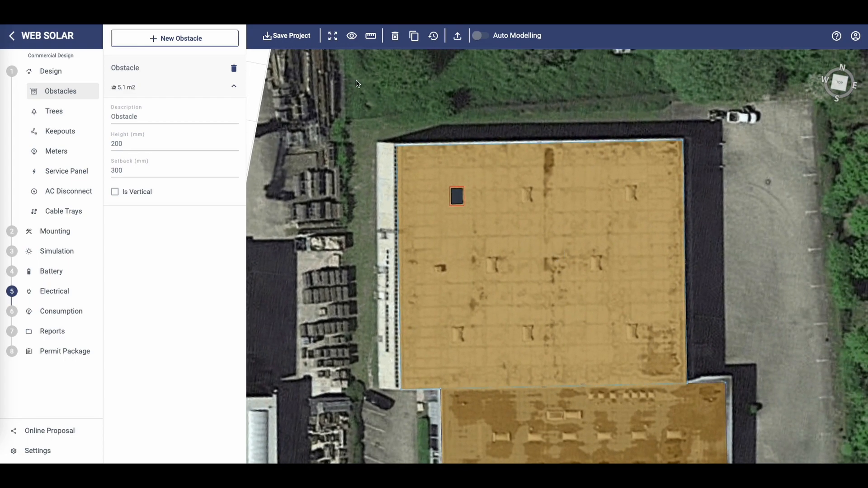
Copy the obstacle onto the other rooftop units across the upper roof
left_click(413, 36)
left_click(456, 195)
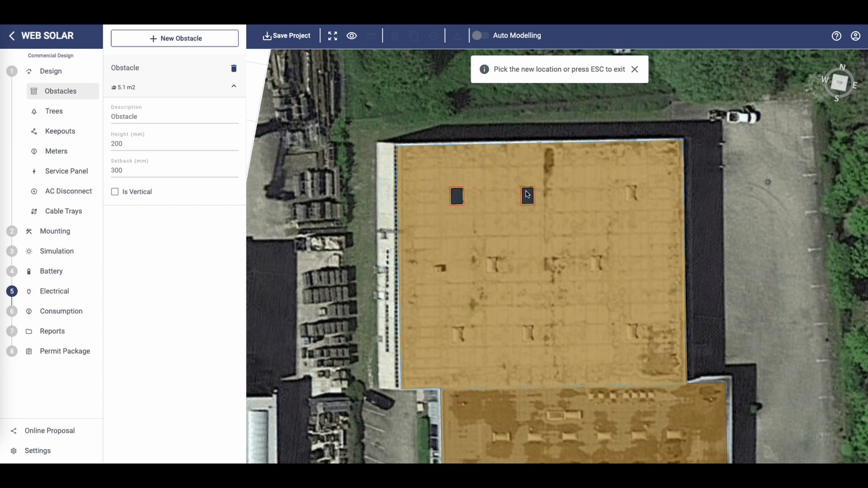
left_click(631, 194)
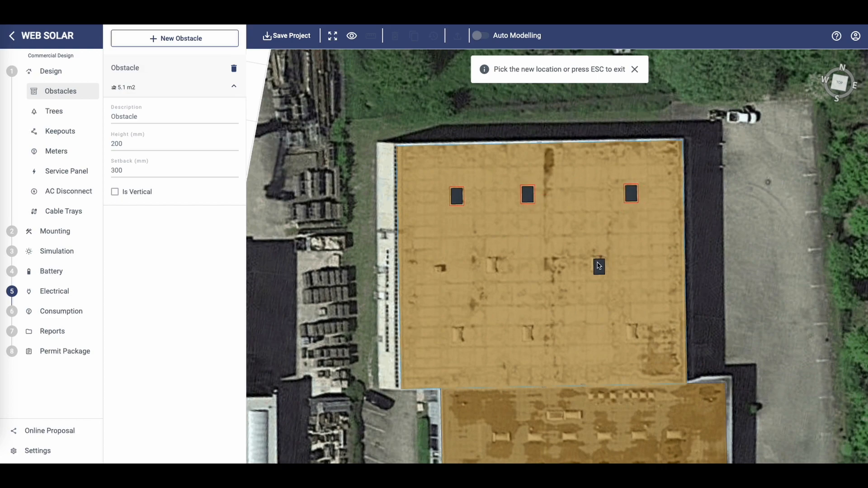
left_click(595, 262)
left_click(631, 331)
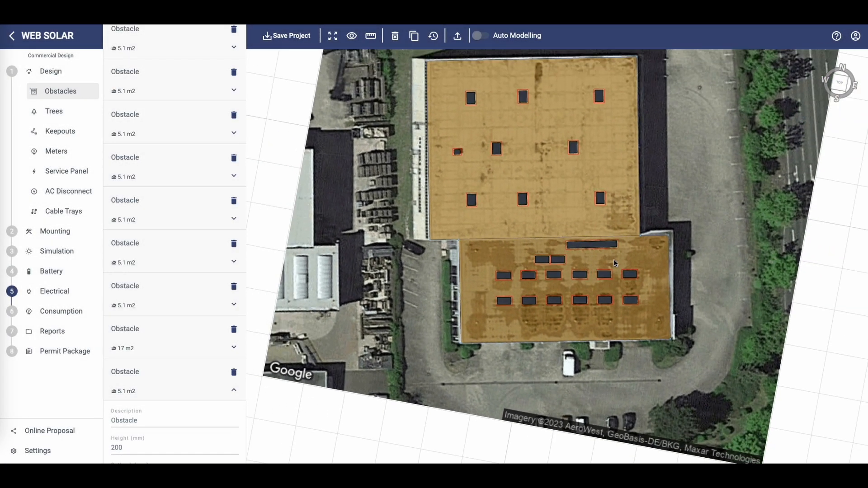
Save the project
scroll(614, 263, "down", 2)
left_click(290, 40)
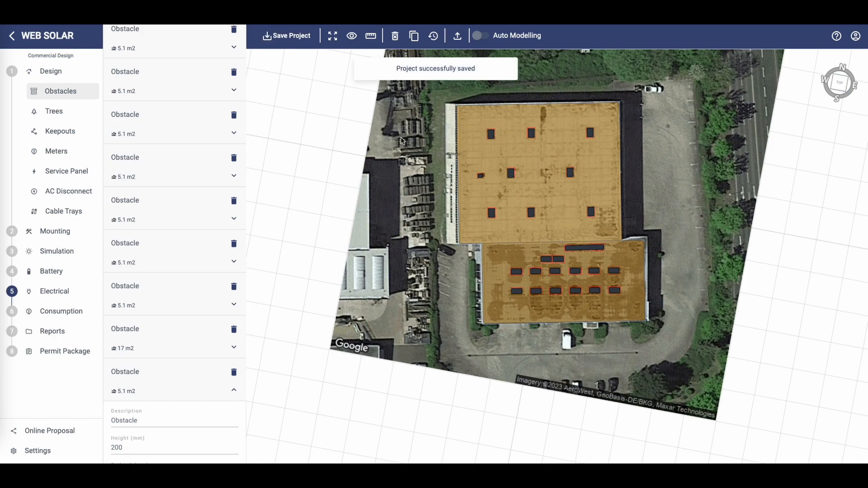
Set Segment 1's setback to 500 mm
scroll(175, 235, "up", 5)
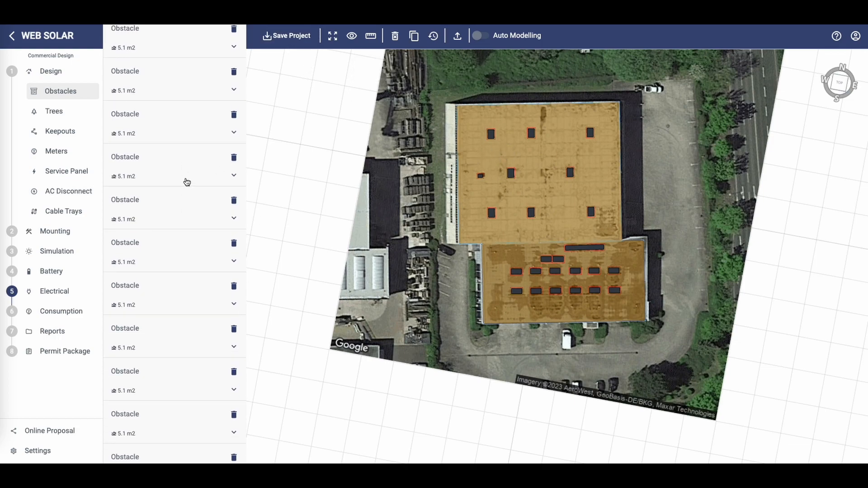
left_click(64, 93)
left_click(233, 101)
left_click(109, 184)
type("500")
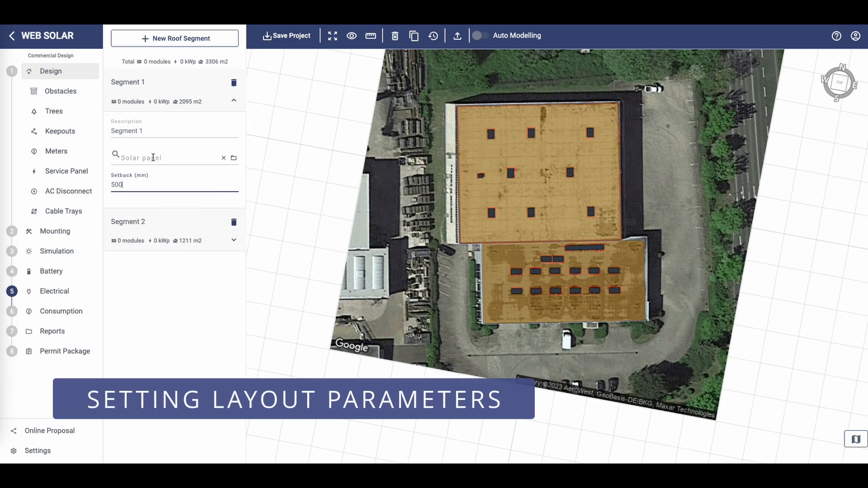
Select the REC Solar REC Alpha Pure REC405AA panel for Segment 1
left_click(153, 157)
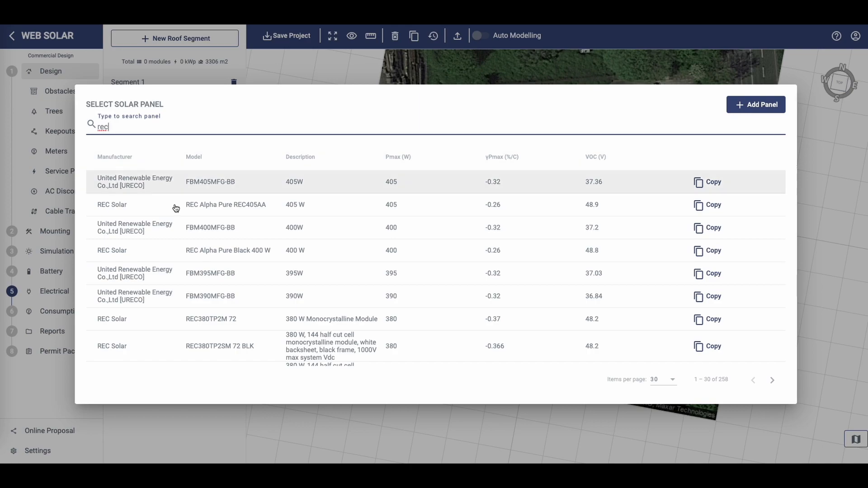
left_click(240, 205)
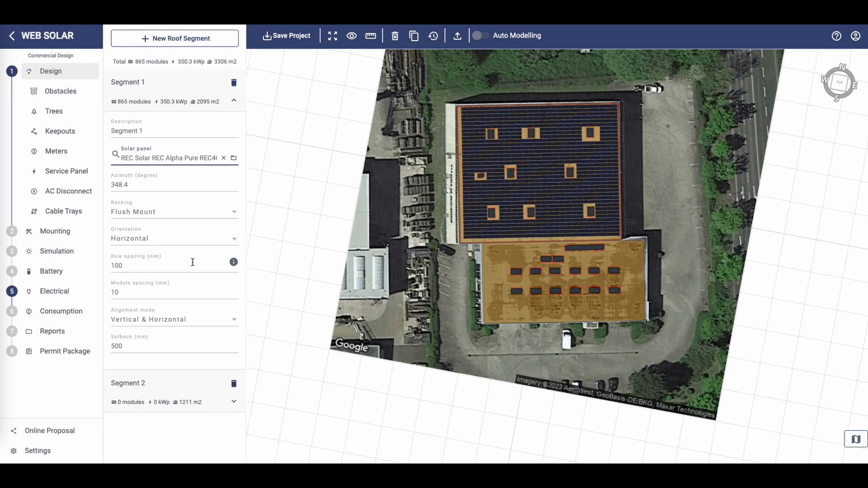
Change Segment 1's racking to Fixed Tilt
left_click(166, 220)
left_click(158, 194)
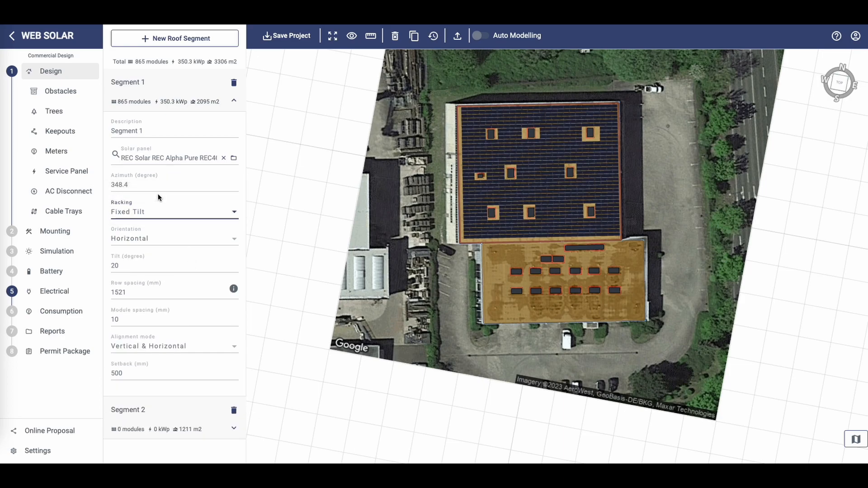
Set Segment 1's azimuth to 168 degrees
scroll(362, 277, "up", 10)
scroll(362, 278, "down", 3)
mouse_move(363, 278)
left_mouse_down()
mouse_move(459, 199)
mouse_move(359, 291)
left_mouse_up()
left_click_drag(141, 185, 104, 186)
type("168")
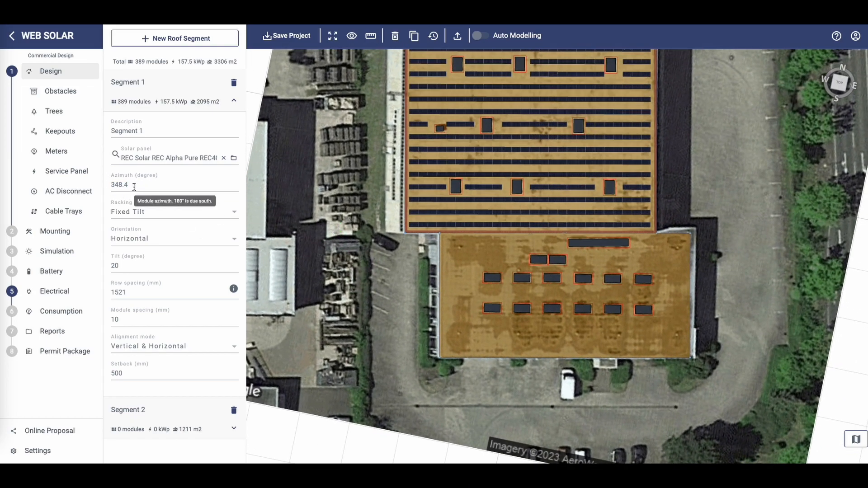
left_click(548, 180)
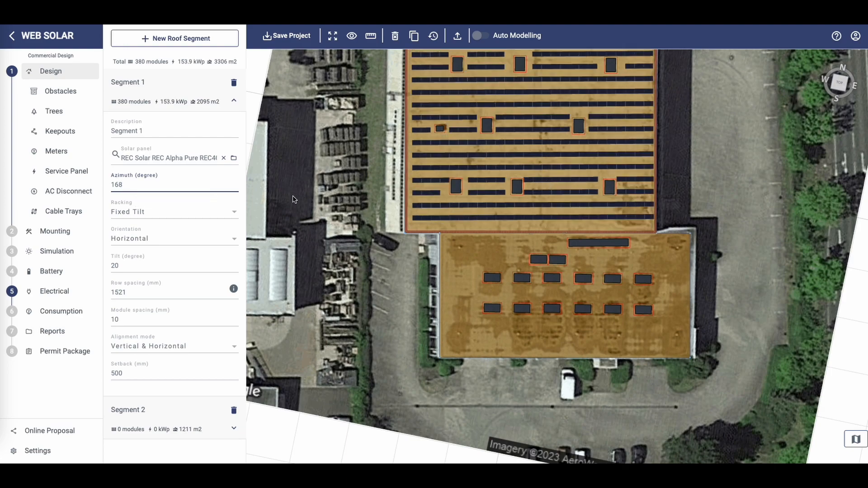
Open the sun path calculator for Segment 1's row spacing, set the solar elevation angle to 12 degrees, and apply it
left_click_drag(370, 157, 378, 300)
scroll(643, 318, "down", 4)
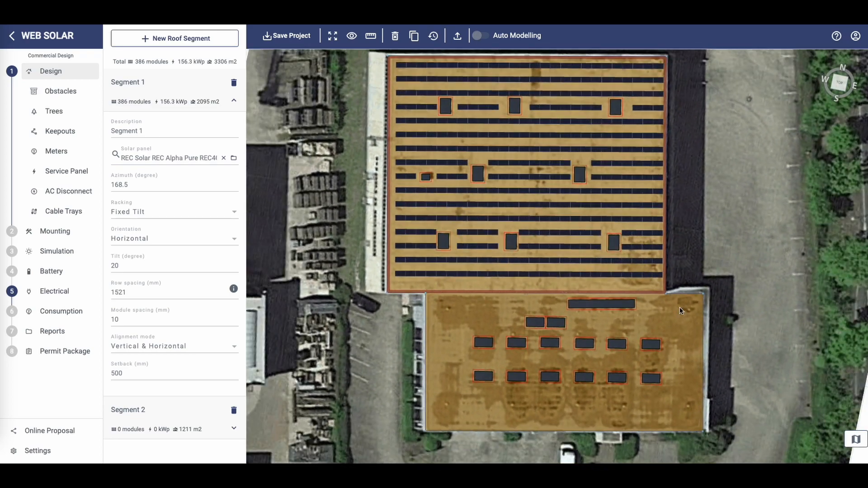
left_click_drag(729, 199, 729, 211)
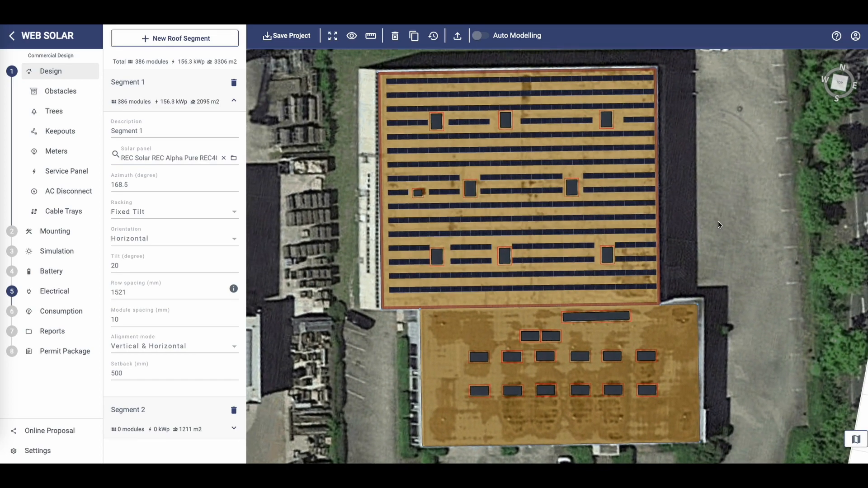
left_click(459, 322)
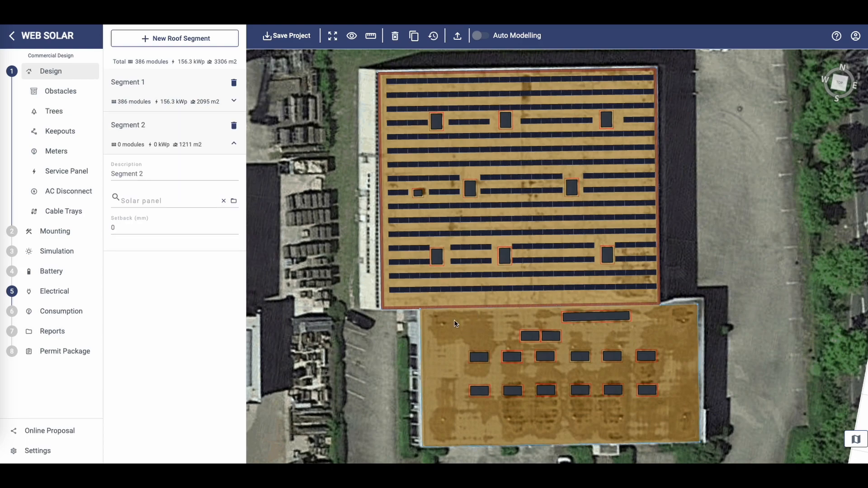
left_click(436, 295)
left_click(233, 288)
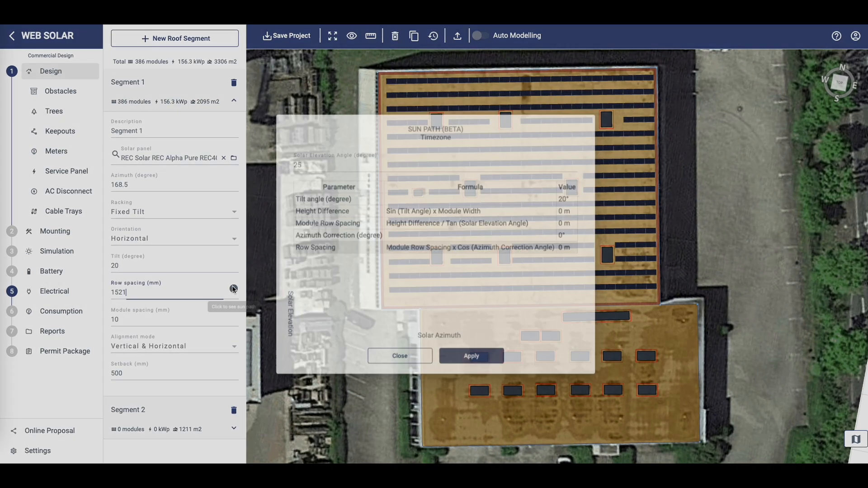
left_click(269, 99)
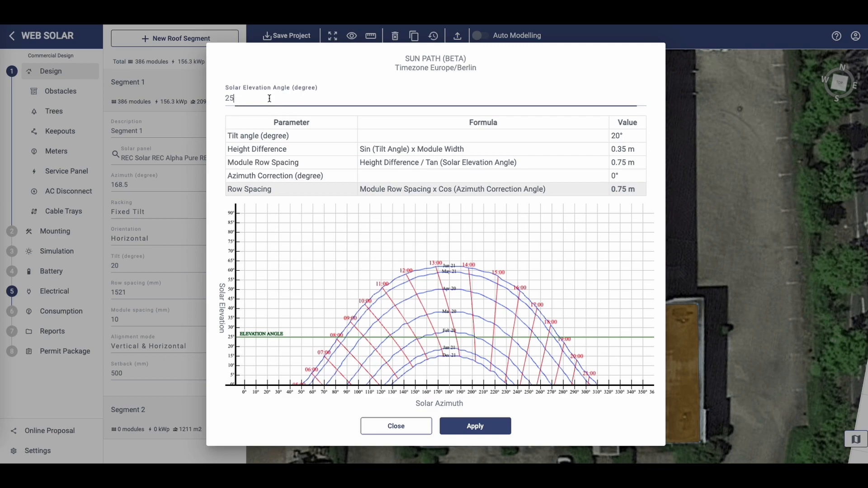
key("Down")
key("Down")
key("Down")
key("Down")
key("Down")
key("Down")
key("Down")
key("Down")
key("Down")
key("Down")
key("Down")
key("Down")
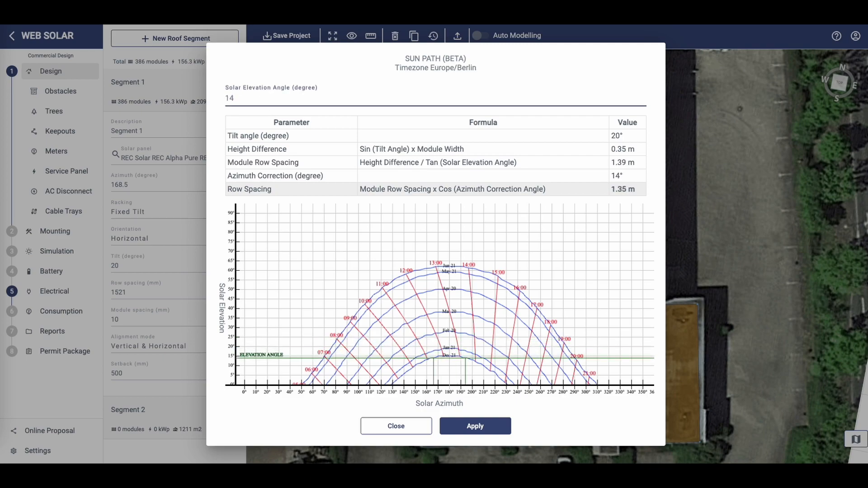
key("Down")
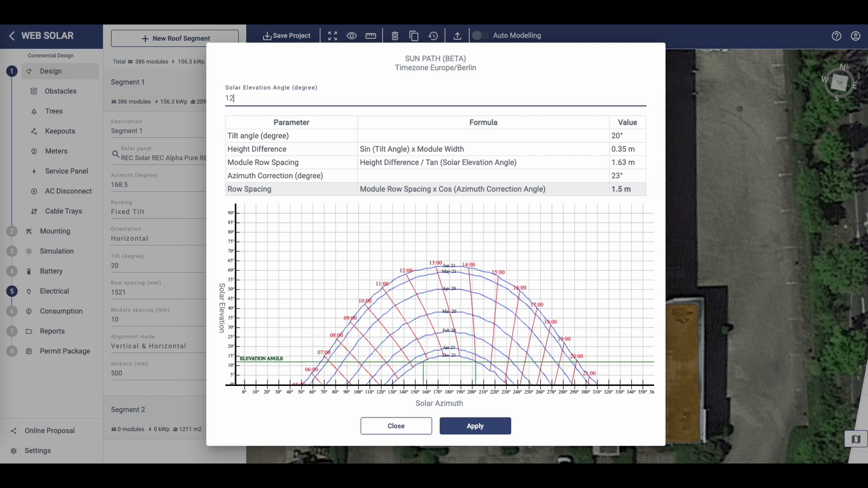
left_click_drag(632, 189, 616, 190)
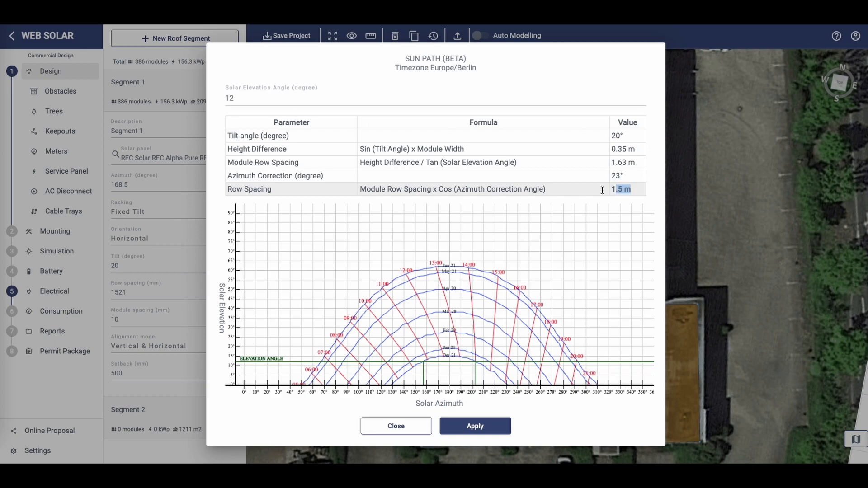
left_click(476, 426)
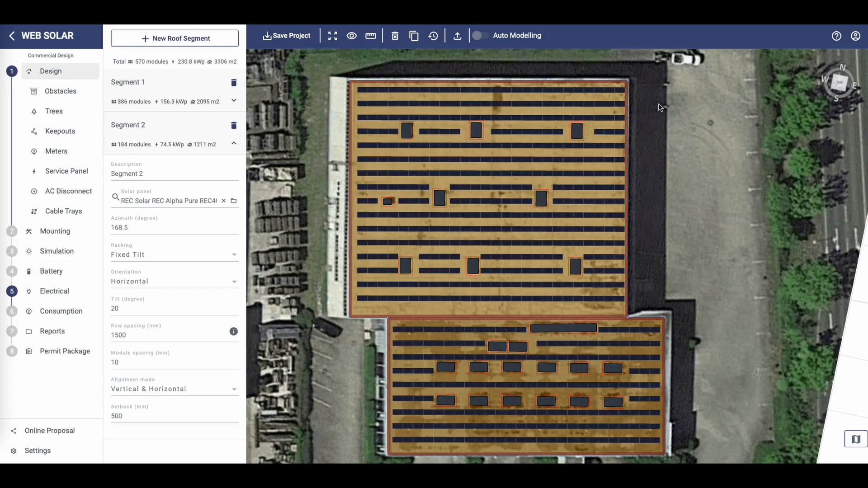
In the electrical step, choose the Atess HPS150 inverter
left_click(52, 291)
left_click(194, 84)
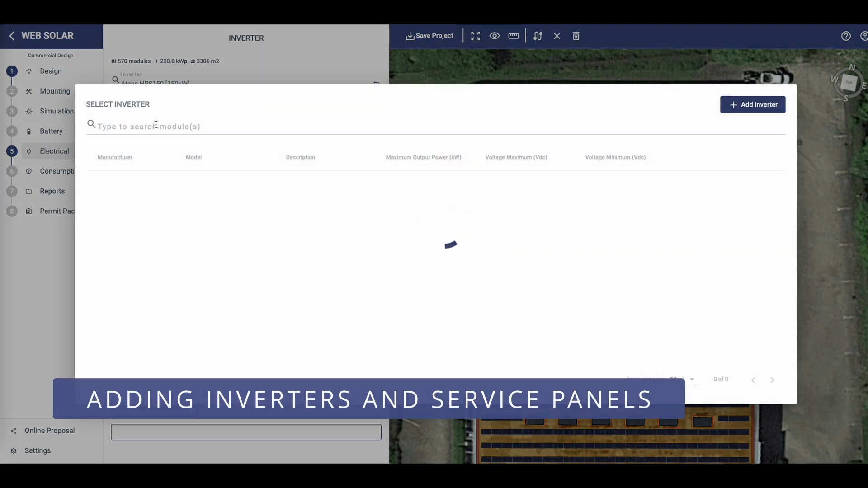
left_click(155, 127)
type("a")
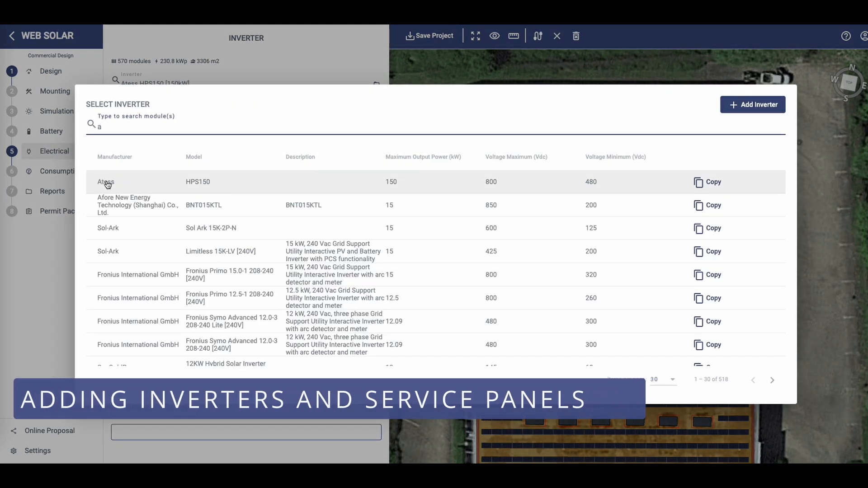
left_click(136, 182)
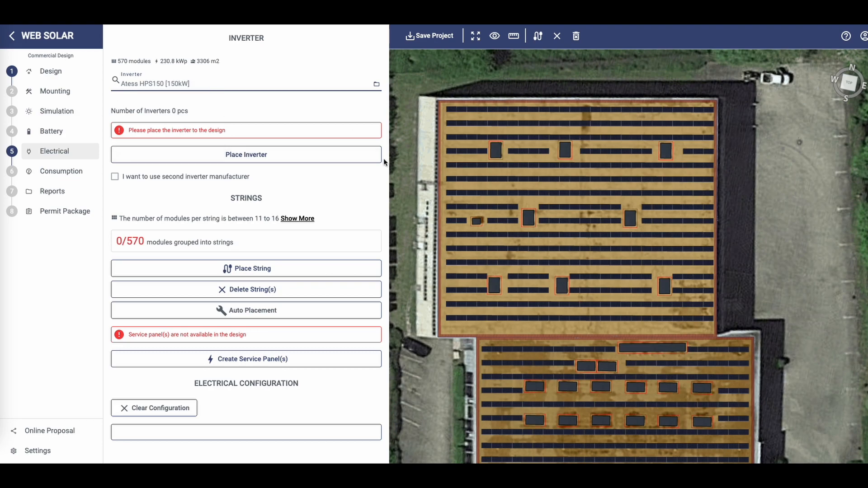
Place an inverter at the upper roof's lower-left corner
left_click_drag(407, 175, 416, 185)
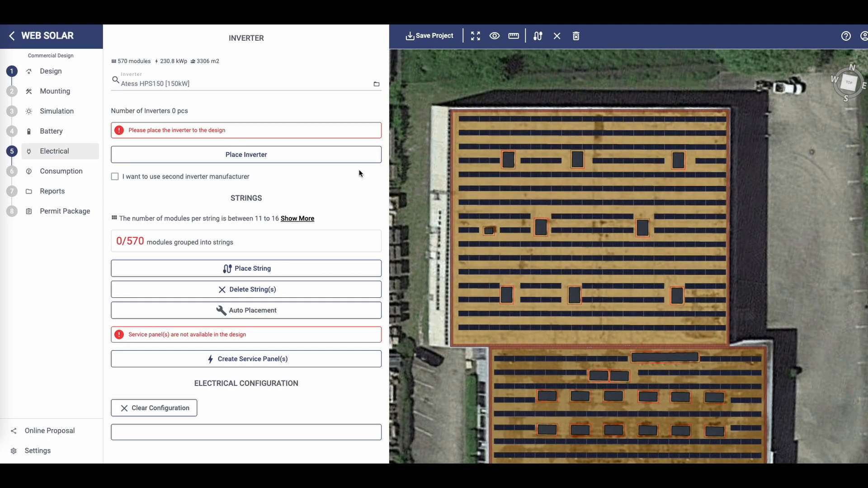
left_click(311, 155)
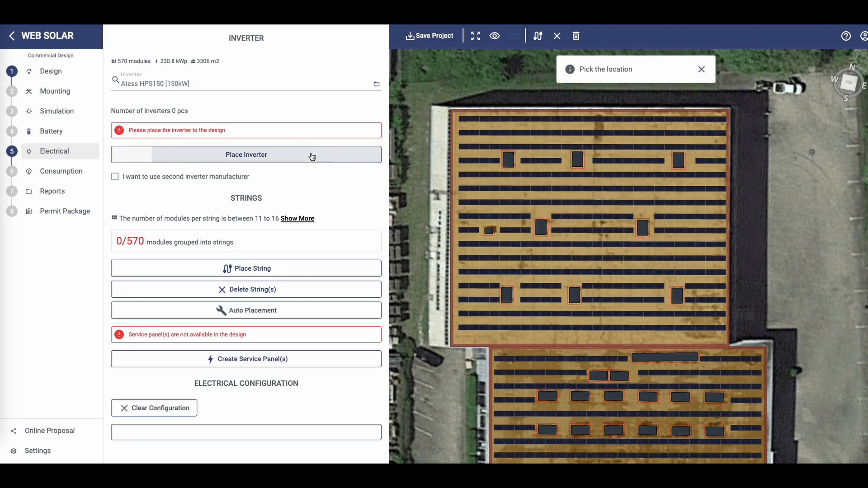
left_click(465, 340)
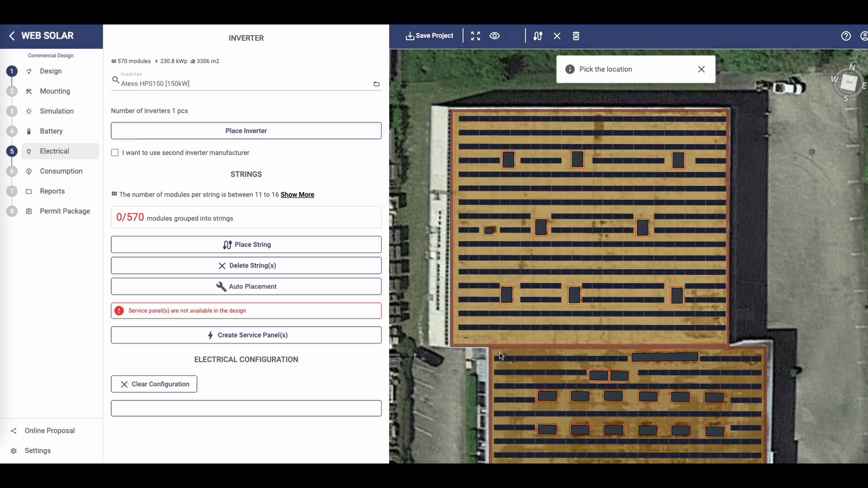
Place a second inverter at the lower roof's top-left corner
scroll(491, 375, "up", 3)
left_click_drag(490, 373, 603, 322)
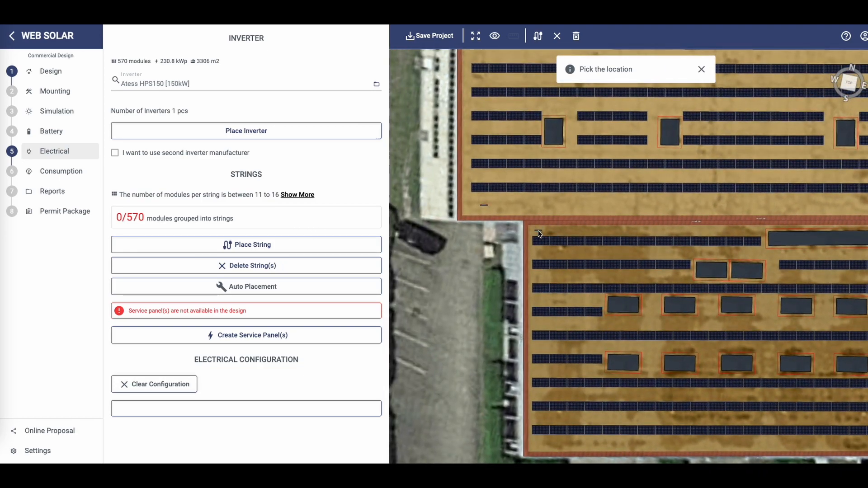
left_click(538, 234)
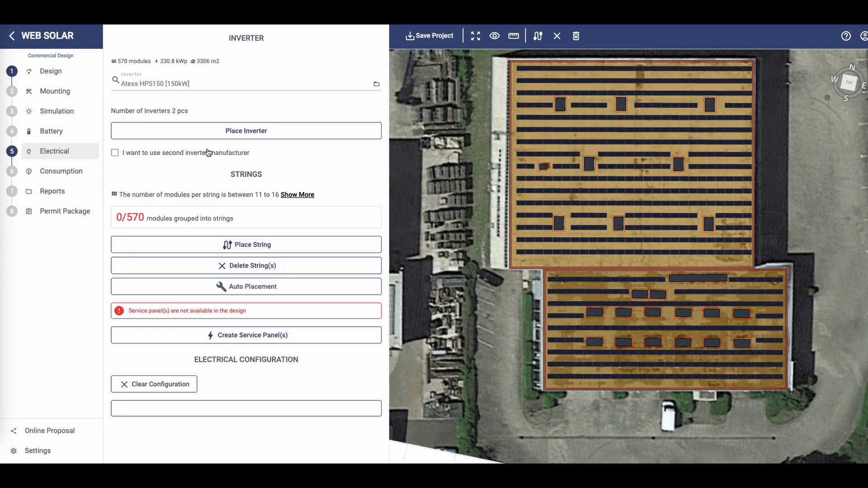
Add two main service panels, one at the lower roof's top-left corner and one at the upper roof's bottom-left corner
left_click(45, 71)
left_click(66, 171)
left_click(177, 45)
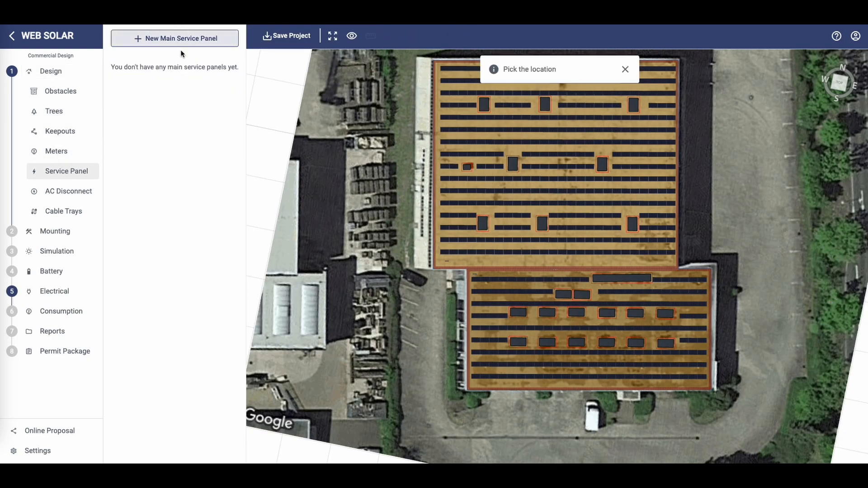
scroll(484, 292, "up", 5)
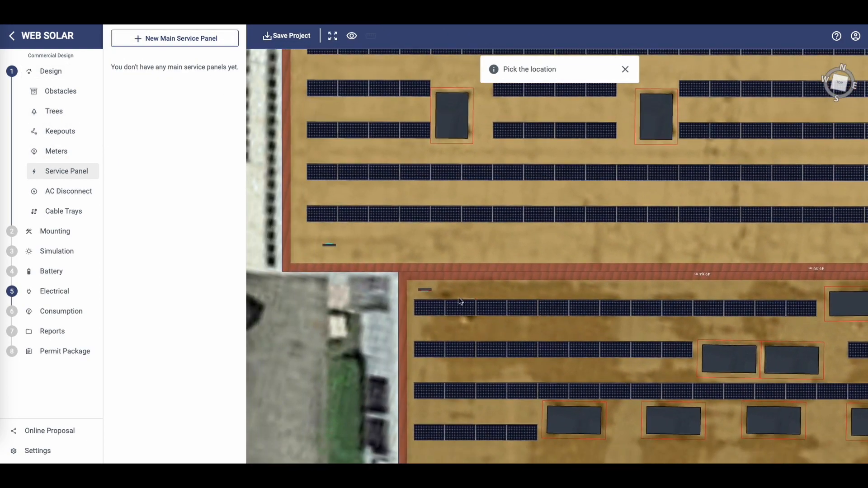
left_click(444, 294)
left_click(151, 43)
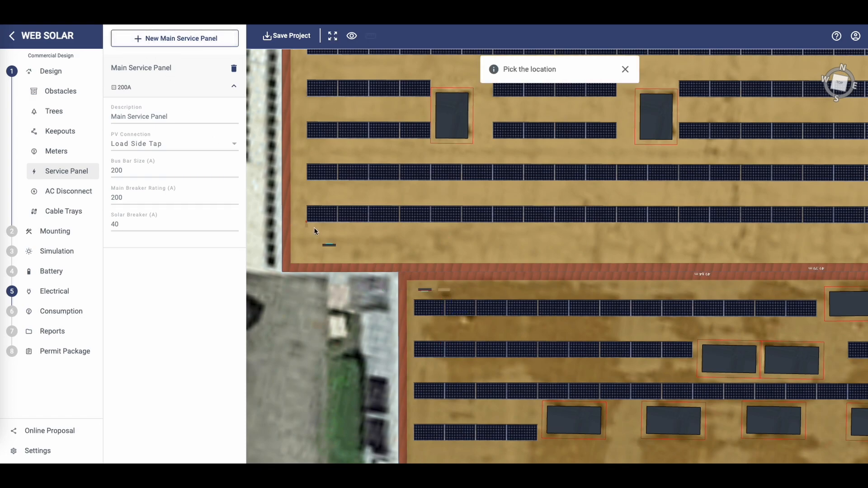
left_click(353, 245)
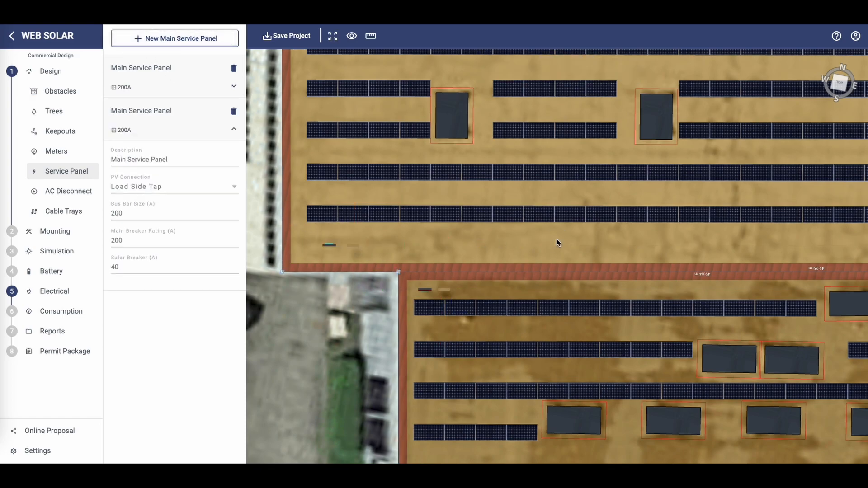
Set the second service panel's PV connection to Line Side Tap, bus bar size to 400 A and main breaker rating to 400 A
scroll(588, 242, "down", 5)
scroll(604, 242, "down", 2)
left_click_drag(618, 250, 542, 289)
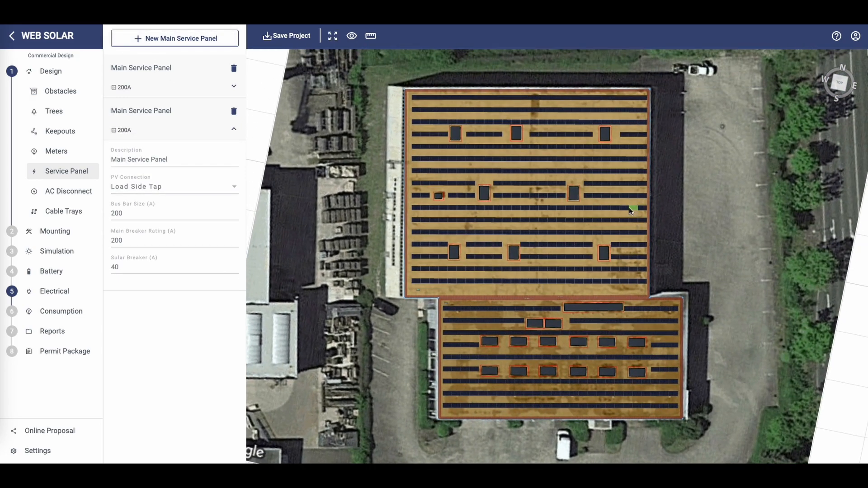
left_click(152, 186)
left_click(145, 205)
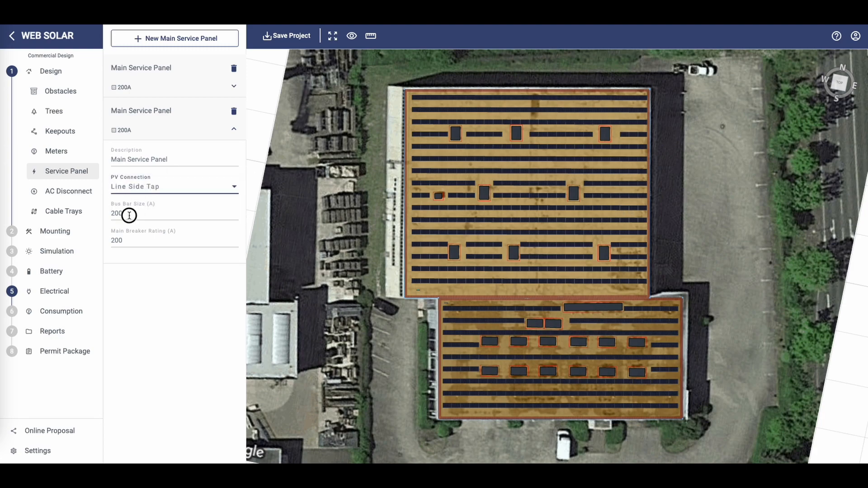
left_click_drag(126, 214, 97, 216)
type("400")
key("Tab")
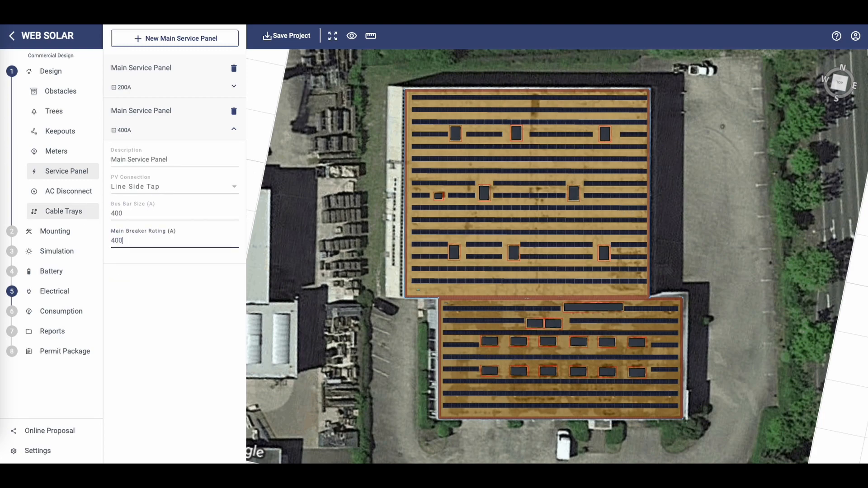
type("400")
Set the first service panel's PV connection to Line Side Tap, bus bar size to 400 A and main breaker rating to 400 A
left_click(151, 78)
left_click(162, 143)
left_click(145, 166)
double_click(114, 170)
type("400")
key("Tab")
type("40")
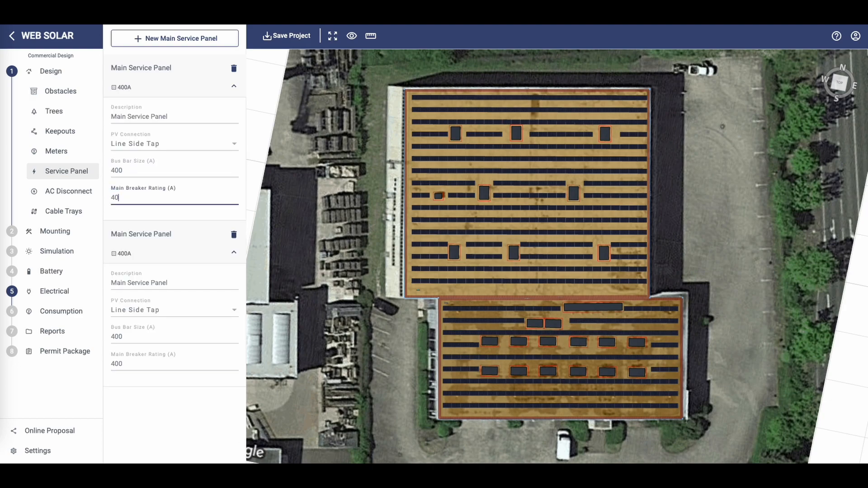
type("0")
left_click(329, 236)
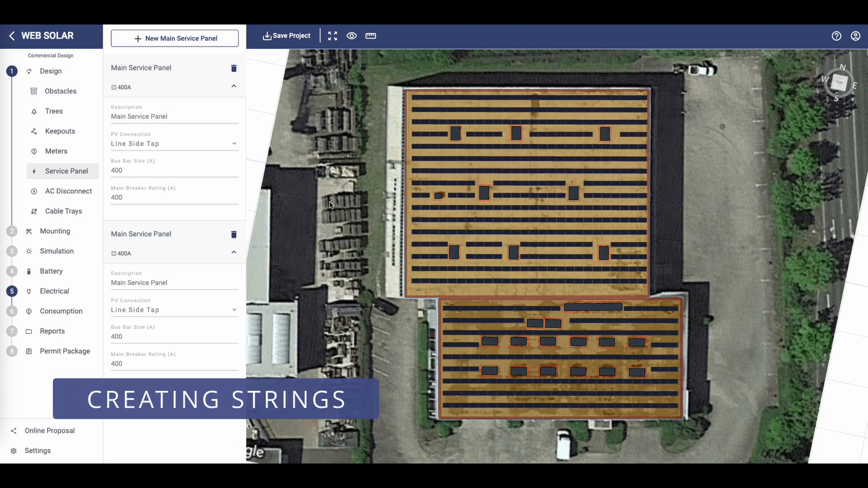
left_click_drag(330, 202, 330, 220)
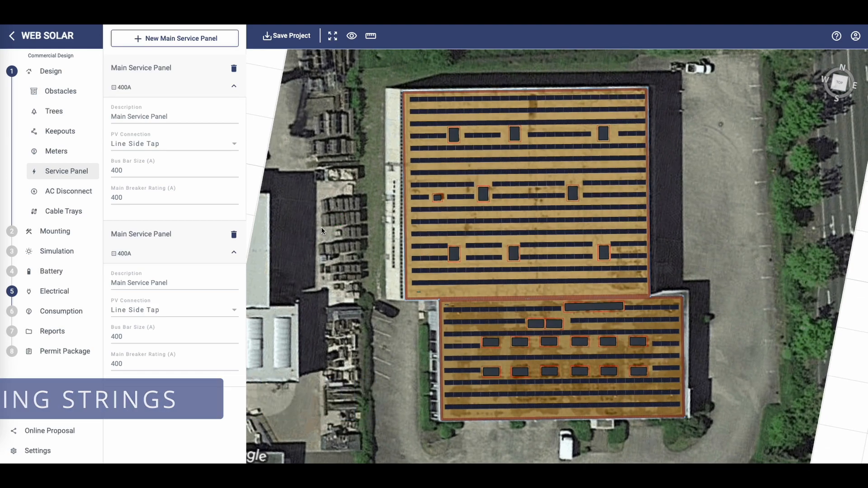
Return to the electrical step and expand the string sizing details
left_click(69, 289)
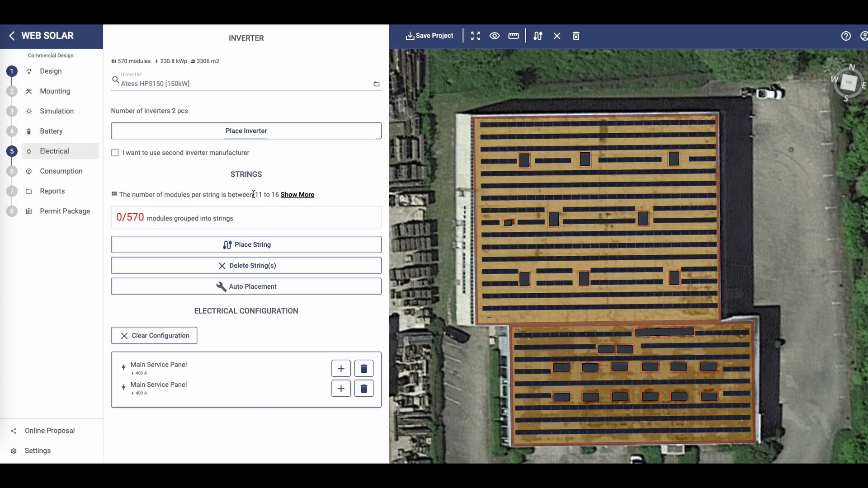
left_click_drag(253, 195, 280, 194)
left_click(298, 195)
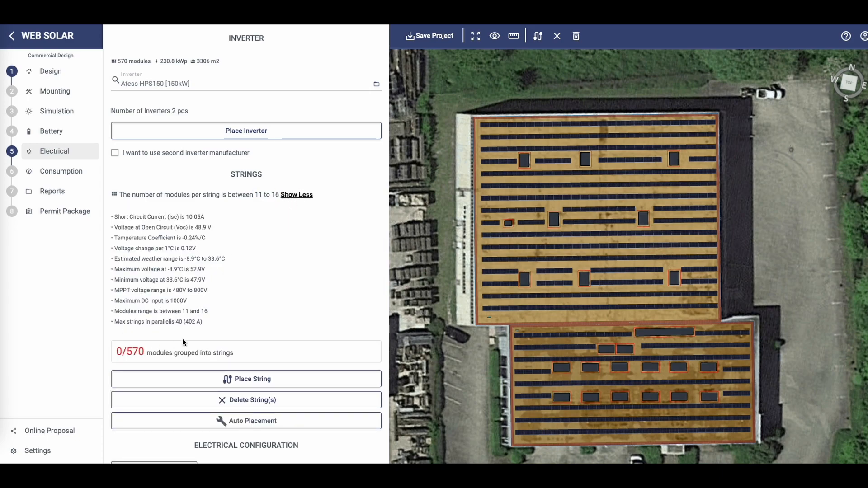
Group the roof modules into strings by selecting rows of modules with the Place String tool
scroll(228, 269, "down", 2)
left_click(269, 336)
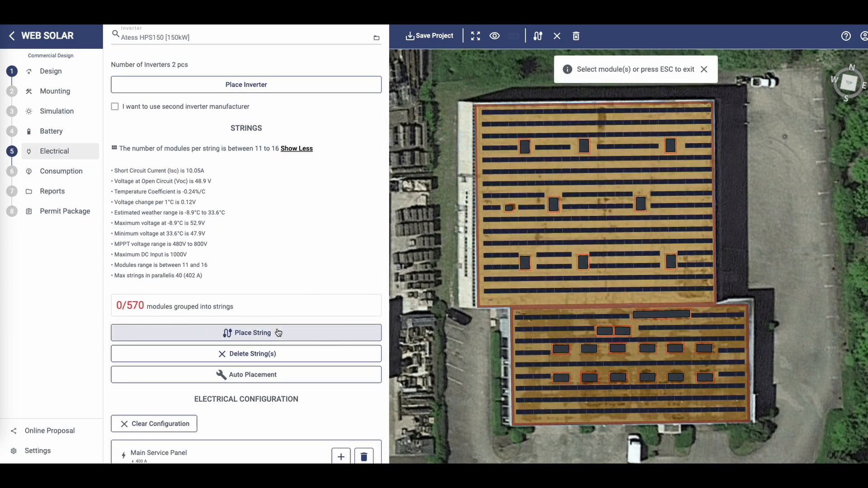
scroll(469, 116, "up", 5)
left_click_drag(468, 109, 539, 264)
scroll(534, 265, "down", 1)
left_click_drag(452, 144, 592, 141)
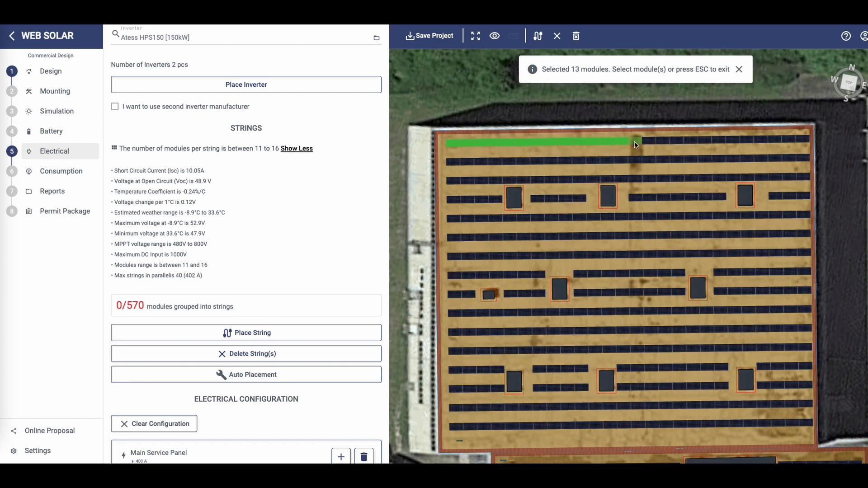
left_click_drag(658, 140, 663, 141)
left_click(265, 332)
left_click_drag(451, 162, 526, 164)
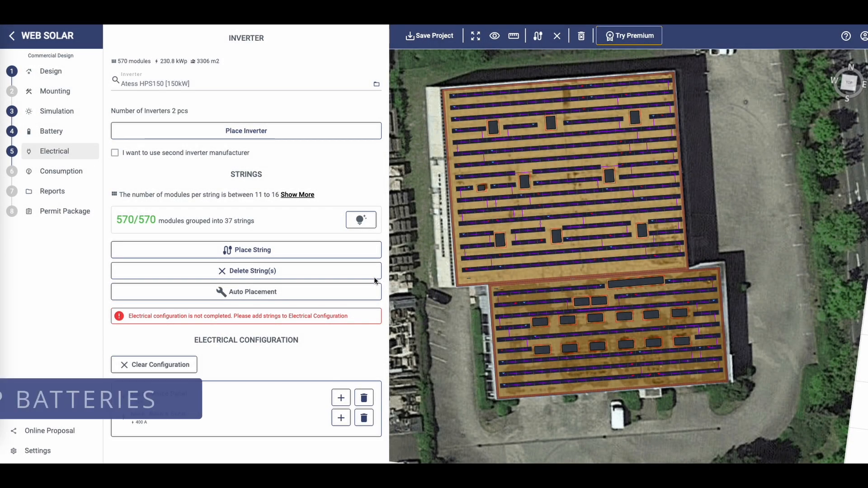
Select the SOLAR MD SS7014 battery and set the number of batteries to 2
left_click(89, 134)
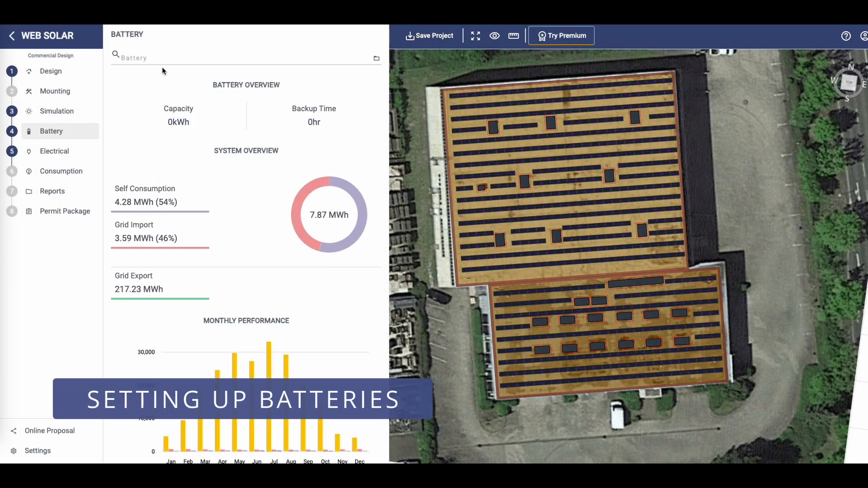
left_click(162, 56)
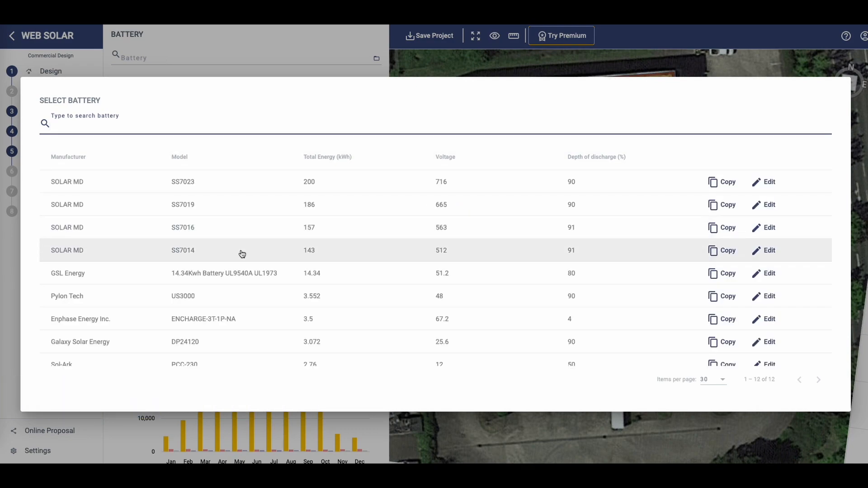
left_click(242, 254)
left_click(109, 85)
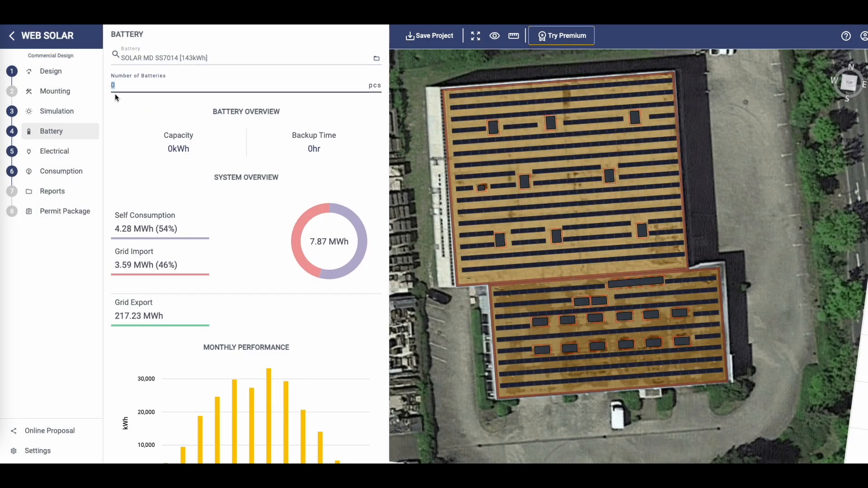
type("2")
scroll(242, 208, "down", 2)
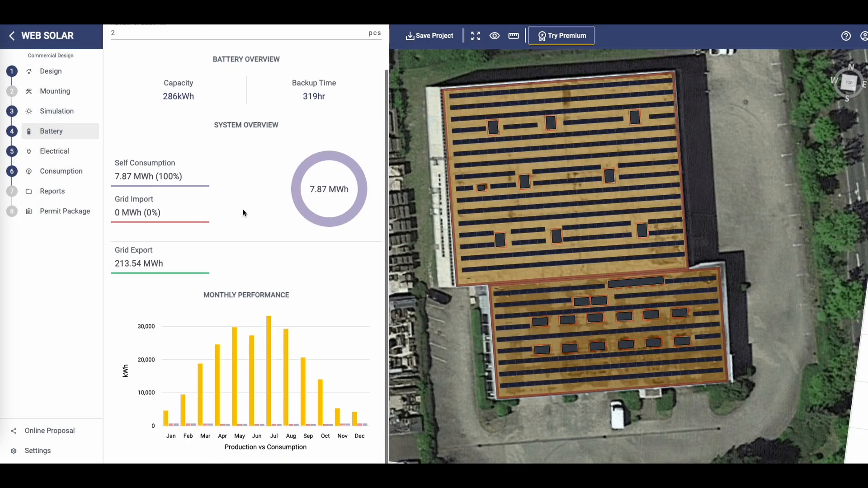
Review the consumption, battery and report overviews
left_click(67, 170)
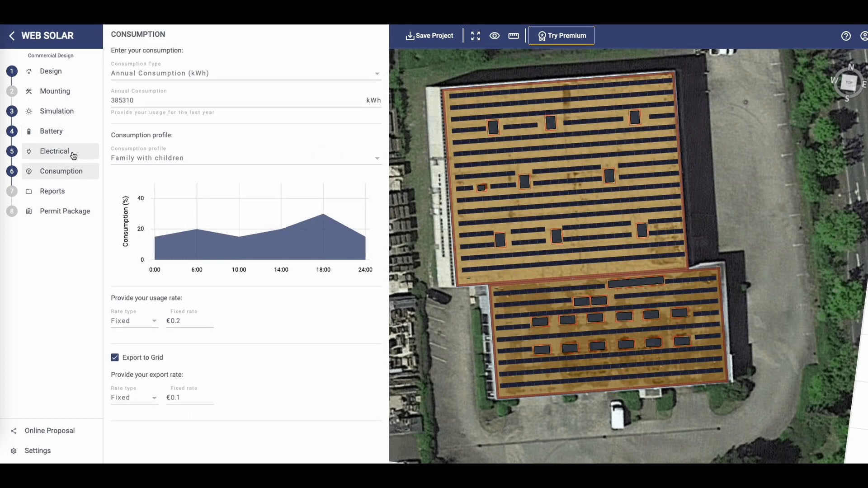
left_click(62, 131)
scroll(232, 209, "down", 1)
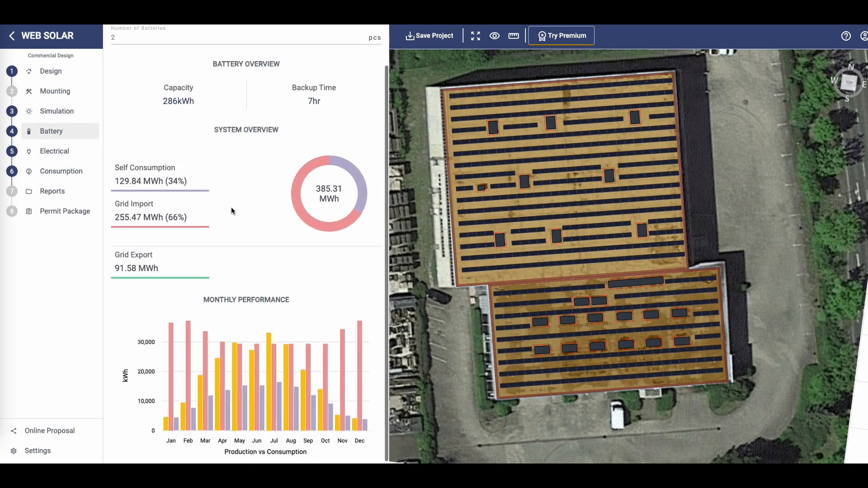
left_click(67, 189)
scroll(227, 184, "down", 5)
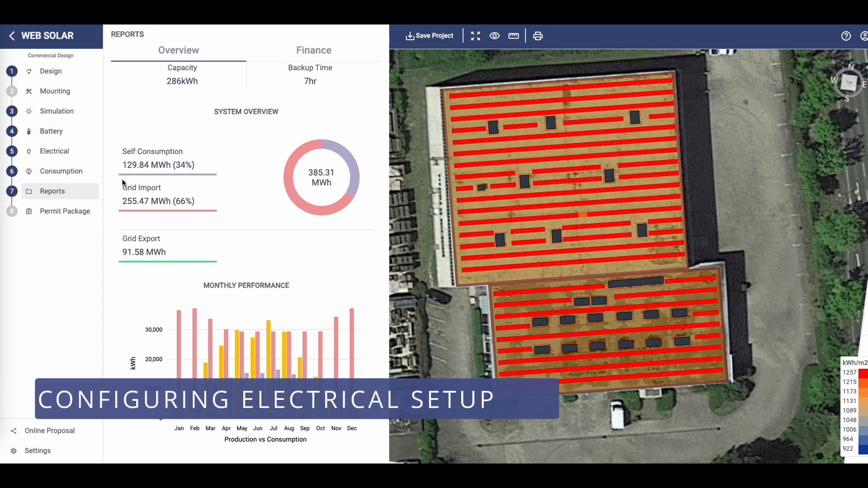
In the electrical configuration, add an Atess HPS150 inverter with a combiner box under the first main service panel
left_click(67, 151)
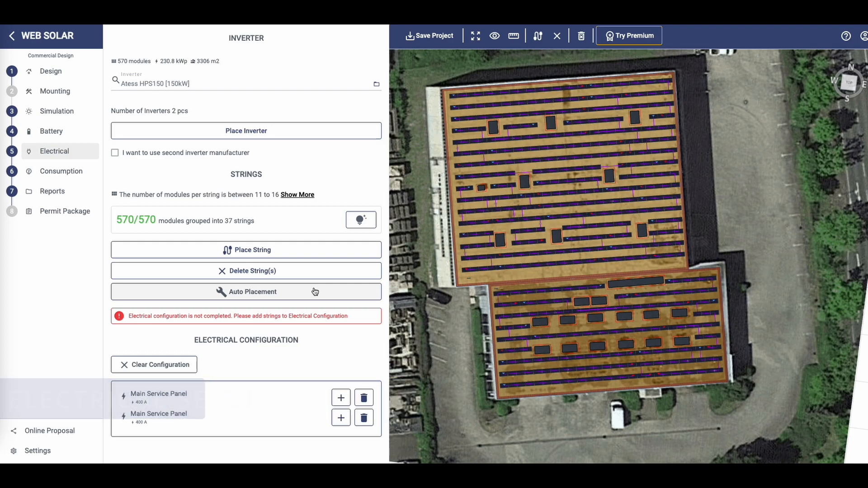
left_click(340, 398)
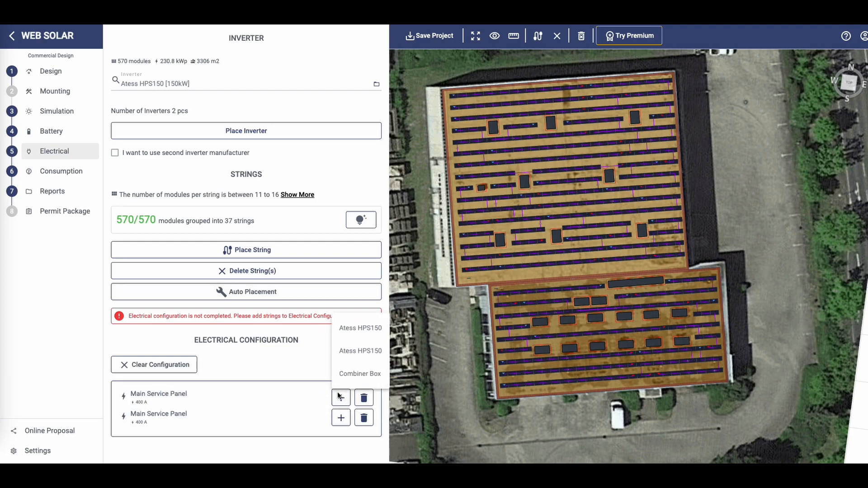
left_click(360, 327)
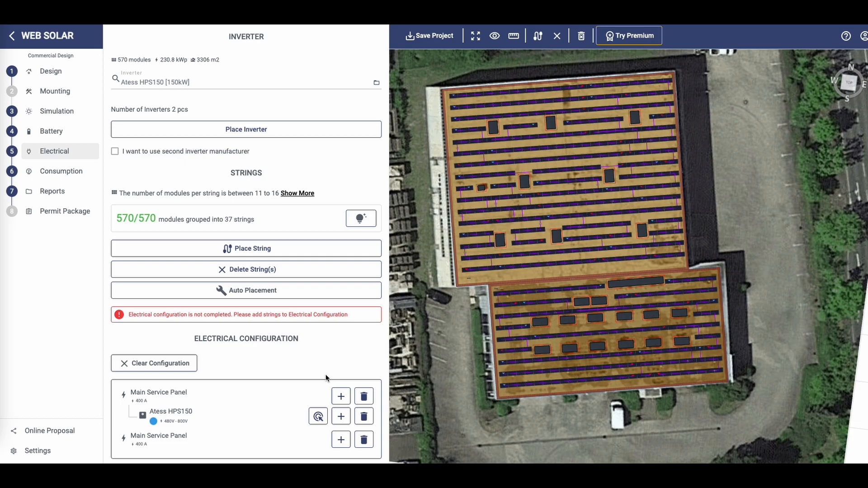
left_click(341, 417)
left_click(361, 45)
Add an Atess HPS150 inverter with a combiner box under the second main service panel
scroll(283, 330, "down", 1)
left_click(340, 440)
left_click(357, 393)
scroll(256, 419, "down", 1)
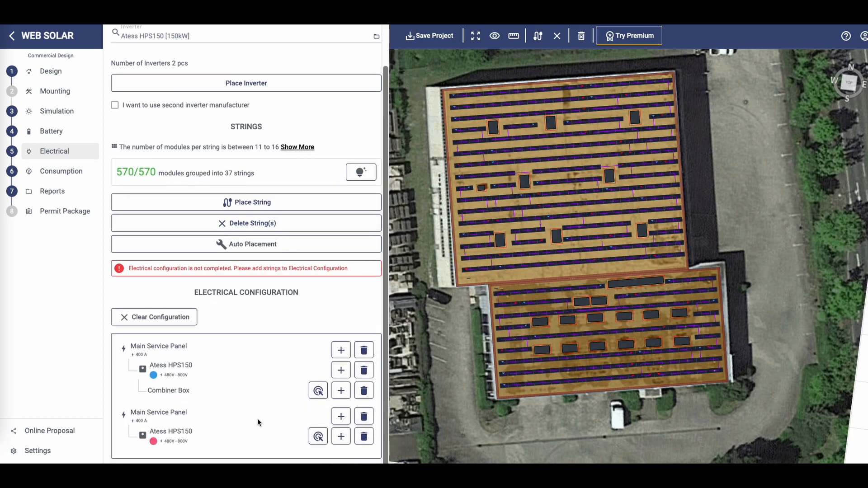
left_click(341, 436)
left_click(357, 38)
Assign the upper roof's strings to the first combiner box by picking them on the design
scroll(294, 333, "down", 1)
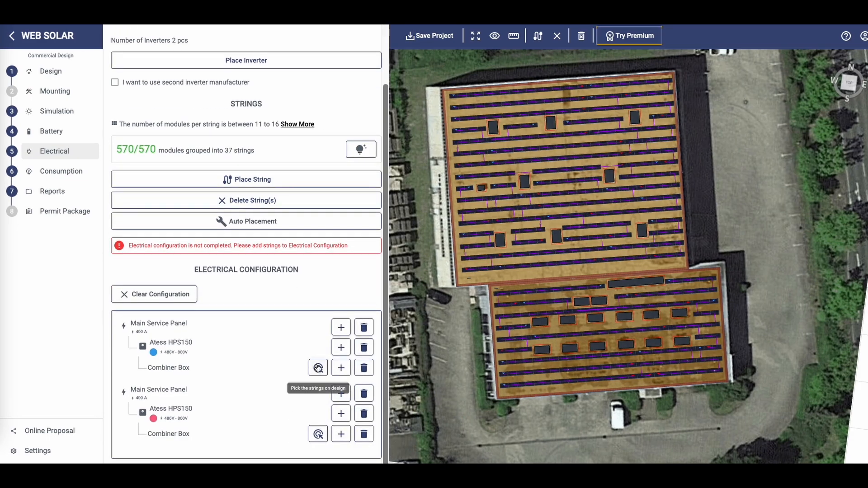
left_click(318, 369)
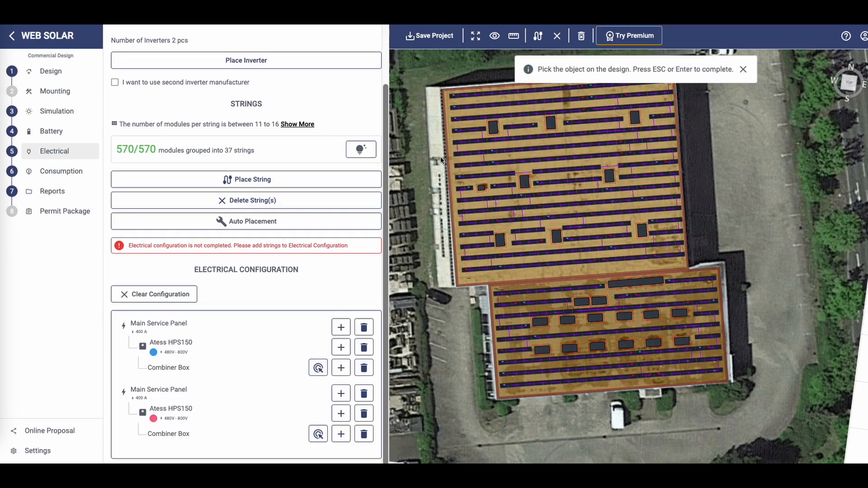
left_click(476, 106)
left_click_drag(589, 160, 569, 230)
left_click(587, 169)
left_click(550, 180)
left_click(510, 209)
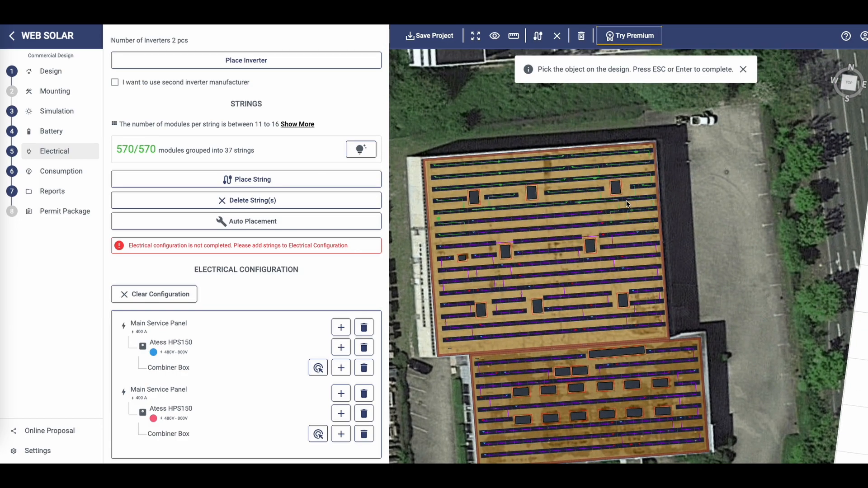
left_click(555, 227)
left_click(557, 239)
left_click(608, 247)
left_click(452, 258)
left_click(506, 267)
left_click(599, 262)
left_click(631, 269)
key("Return")
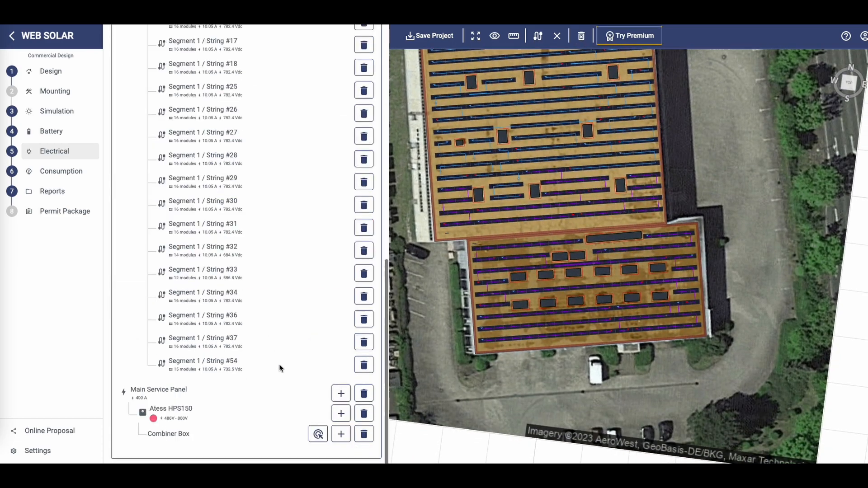
Assign the lower roof's strings to the second combiner box by picking them on the design
left_click(652, 328)
left_click(638, 318)
left_click(590, 322)
left_click(585, 311)
left_click(497, 305)
left_click(502, 269)
left_click(527, 246)
left_click(603, 260)
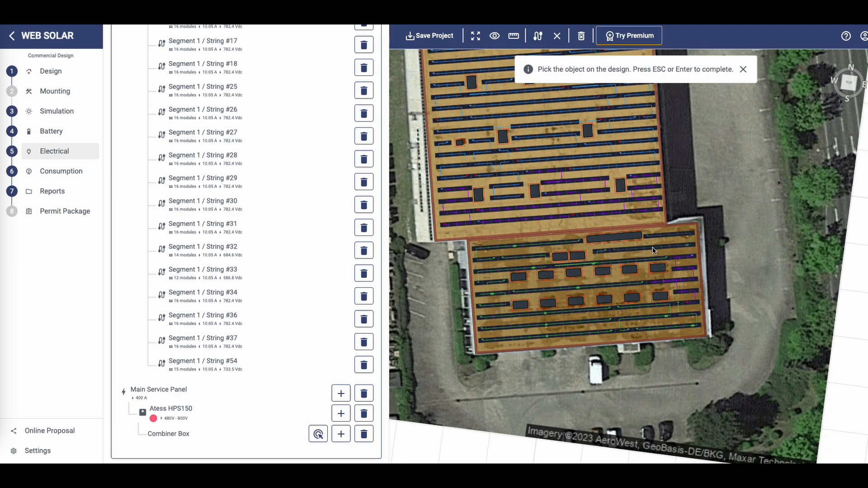
key("Return")
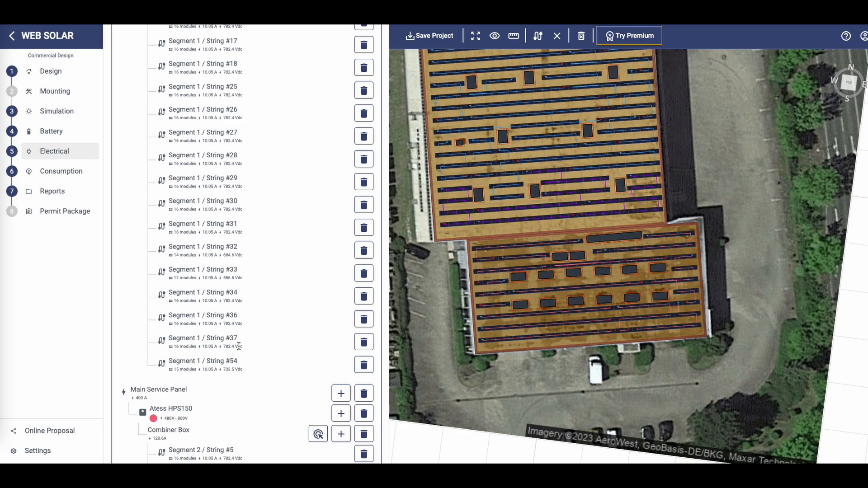
Assign two more upper-roof strings to the second combiner box by picking them on the design
scroll(297, 234, "up", 15)
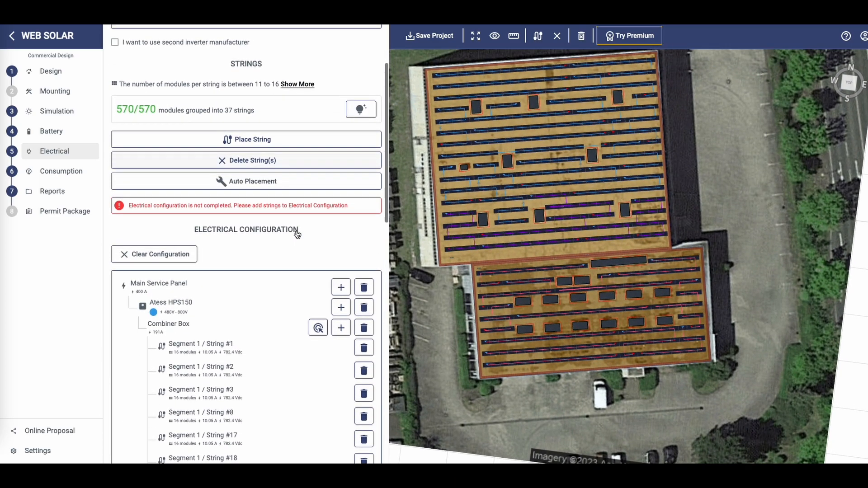
scroll(295, 232, "down", 10)
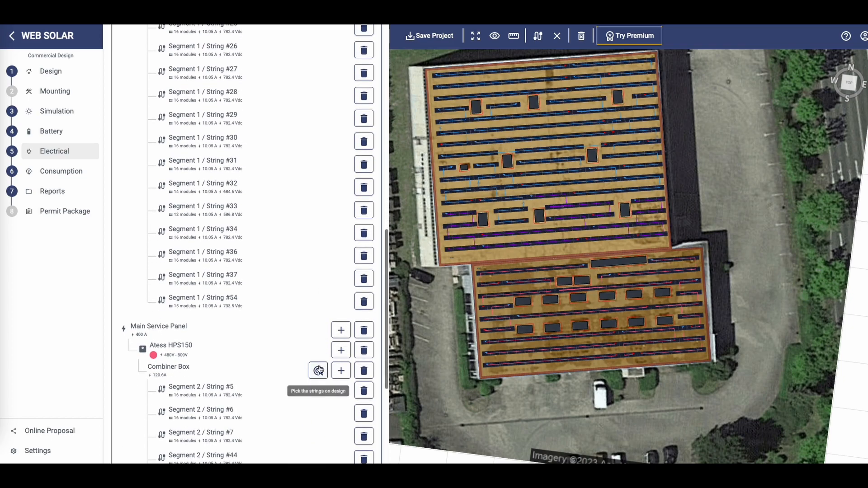
left_click(319, 370)
left_click(655, 228)
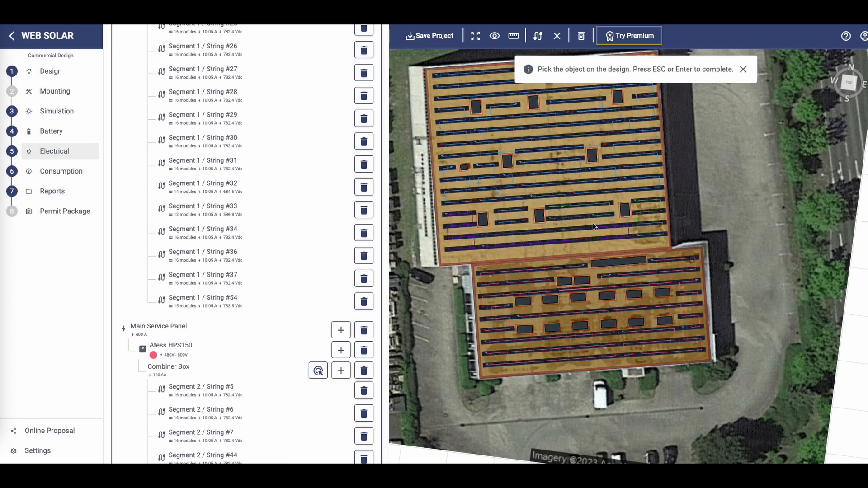
left_click(460, 245)
key("Return")
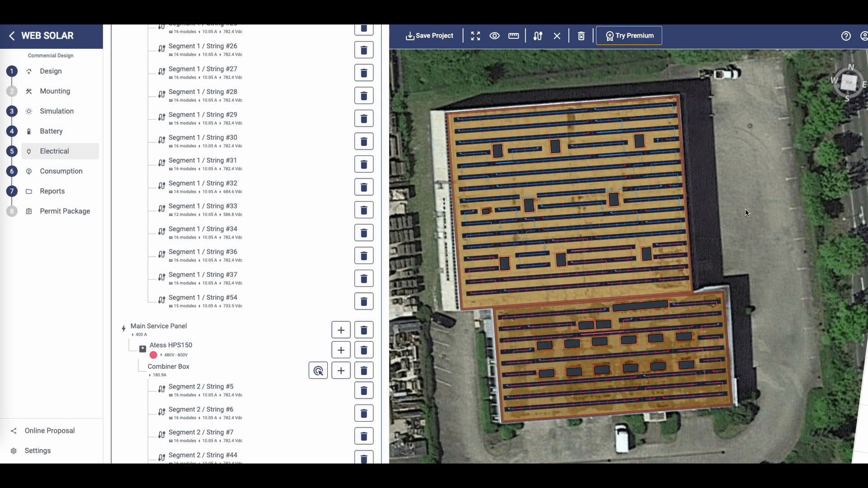
Open the Permit Package section and generate the solar permit package
scroll(264, 275, "down", 8)
scroll(265, 263, "up", 3)
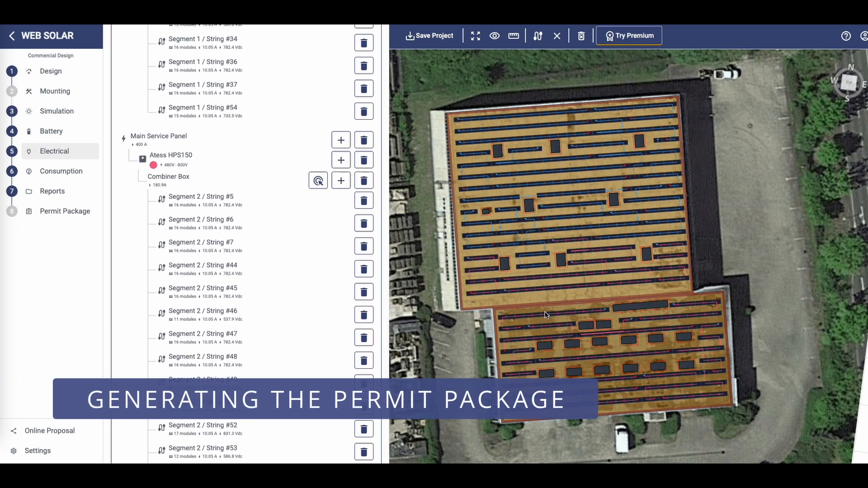
scroll(249, 123, "up", 15)
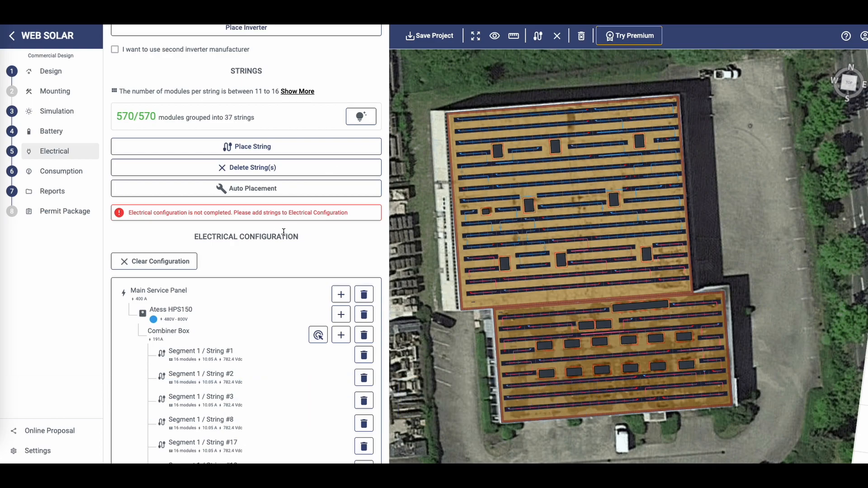
scroll(283, 232, "down", 15)
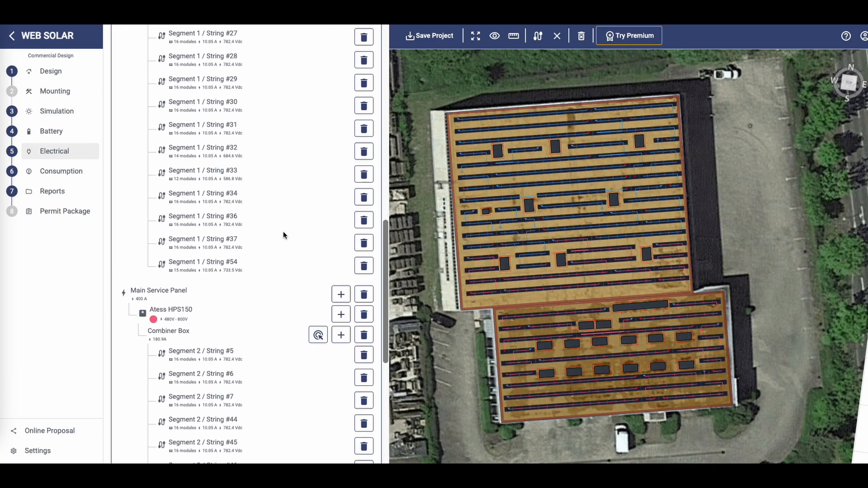
left_click(65, 218)
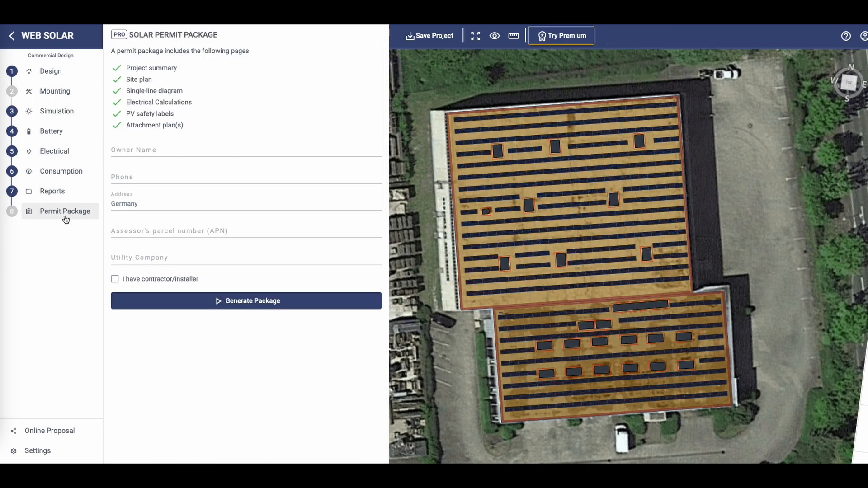
left_click(267, 305)
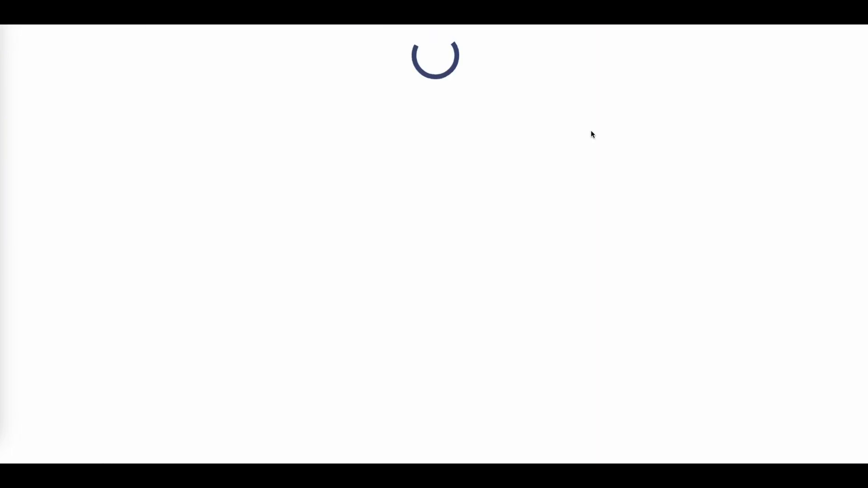
Scroll through the generated permit package to review its pages
scroll(593, 134, "down", 1)
scroll(592, 135, "down", 10)
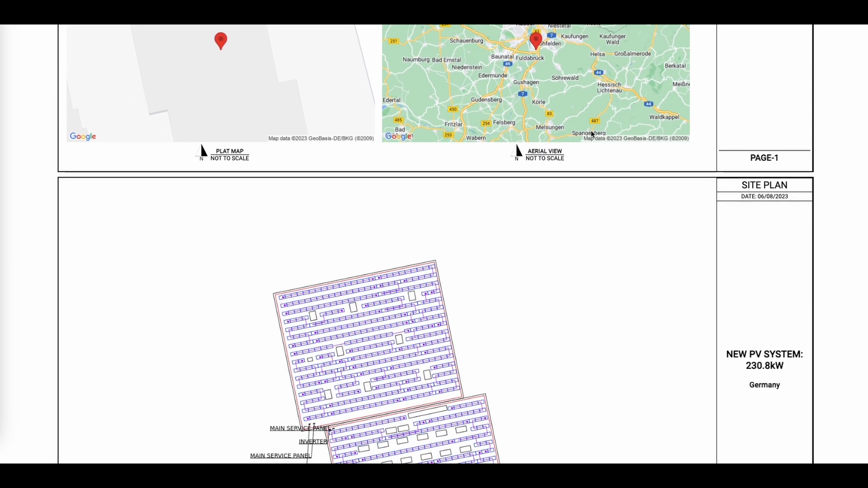